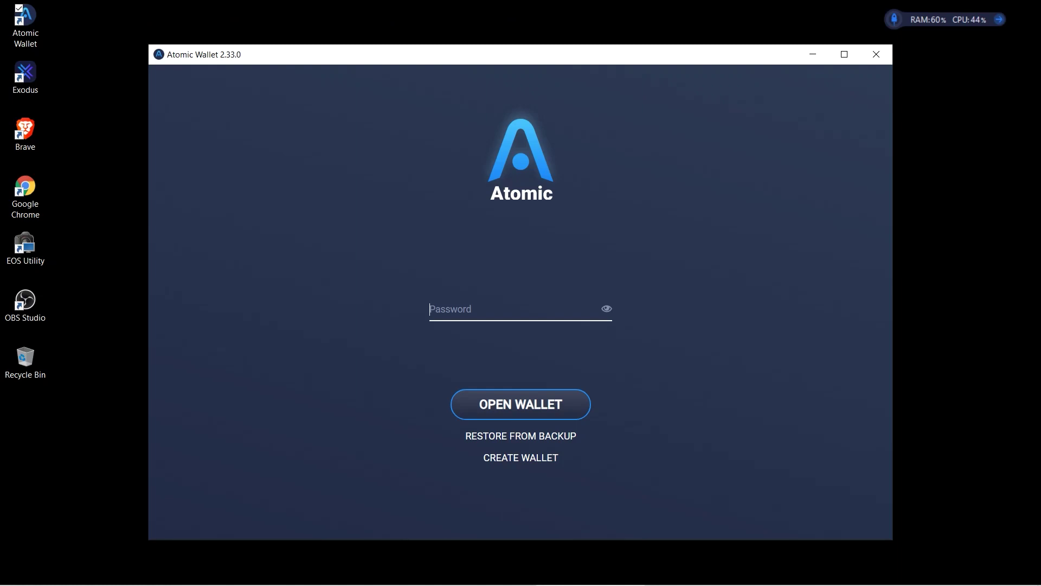
Unlock Atomic Wallet with the wallet password
text(••••••••••)
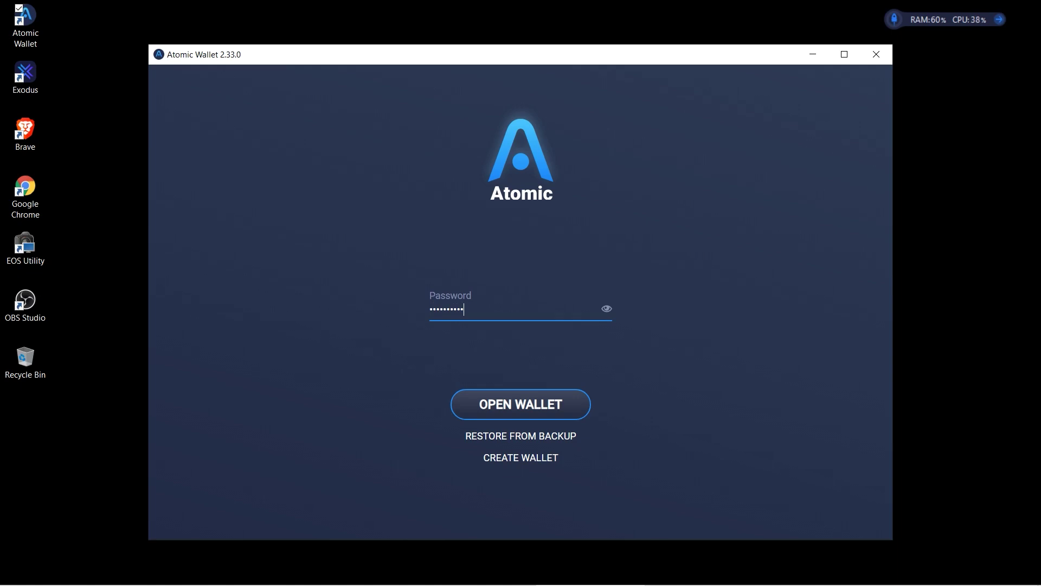
key(Return)
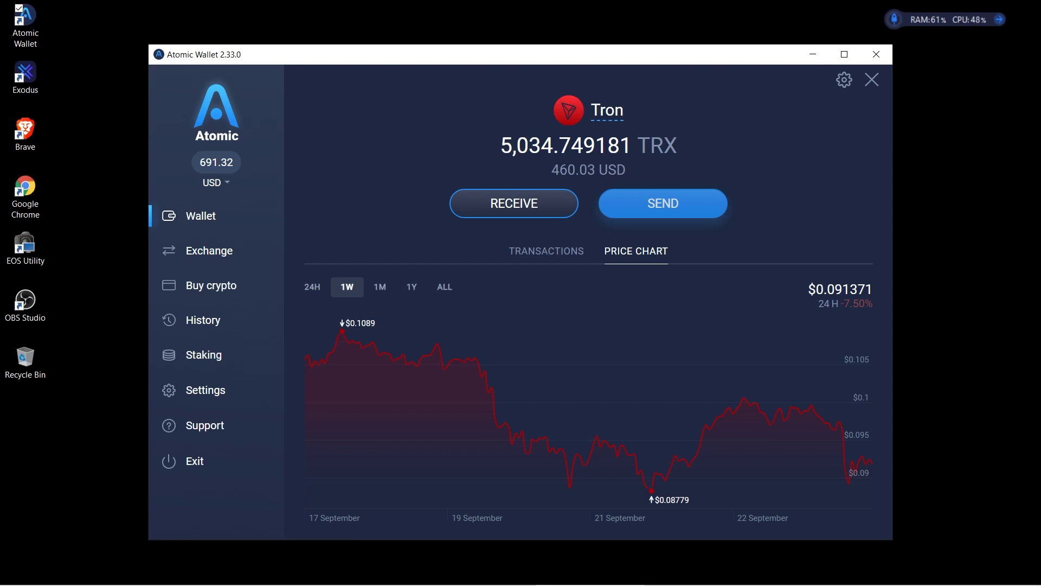
Send 250 USD worth of Tron to the recipient's TRX deposit address, authorizing the transfer with the wallet password
click(663, 204)
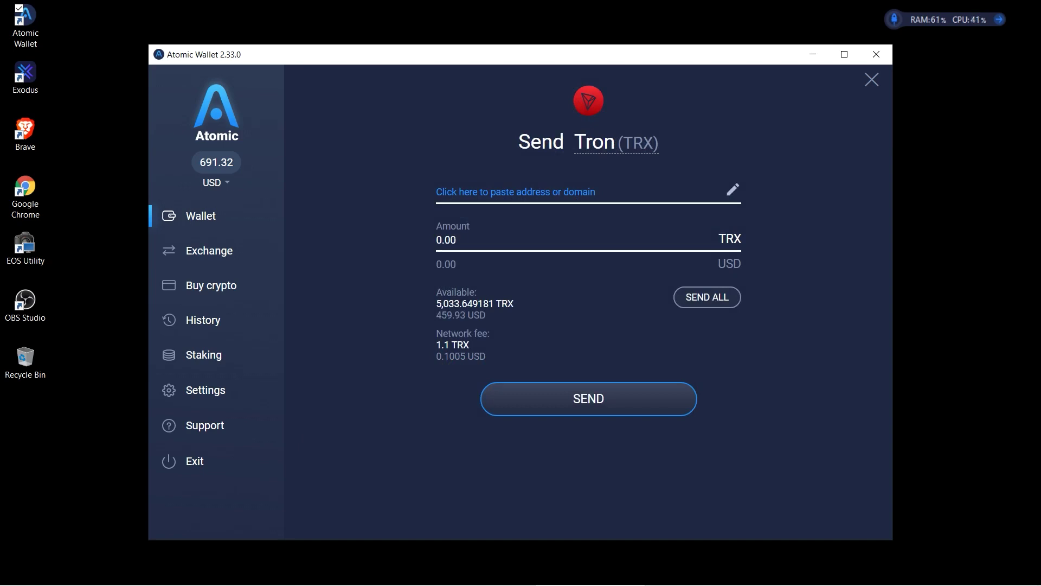
text(TA7)
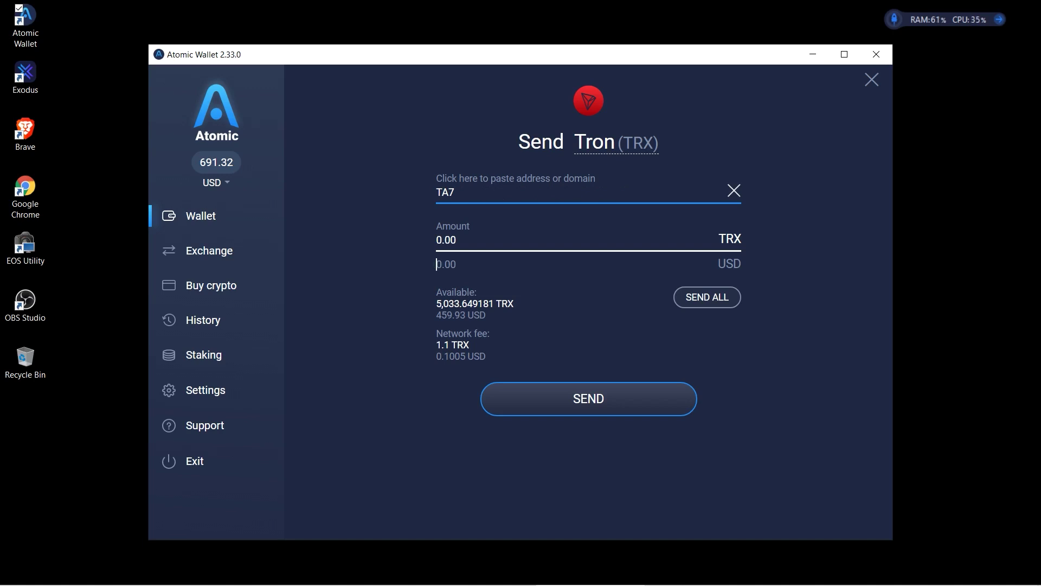
text(250)
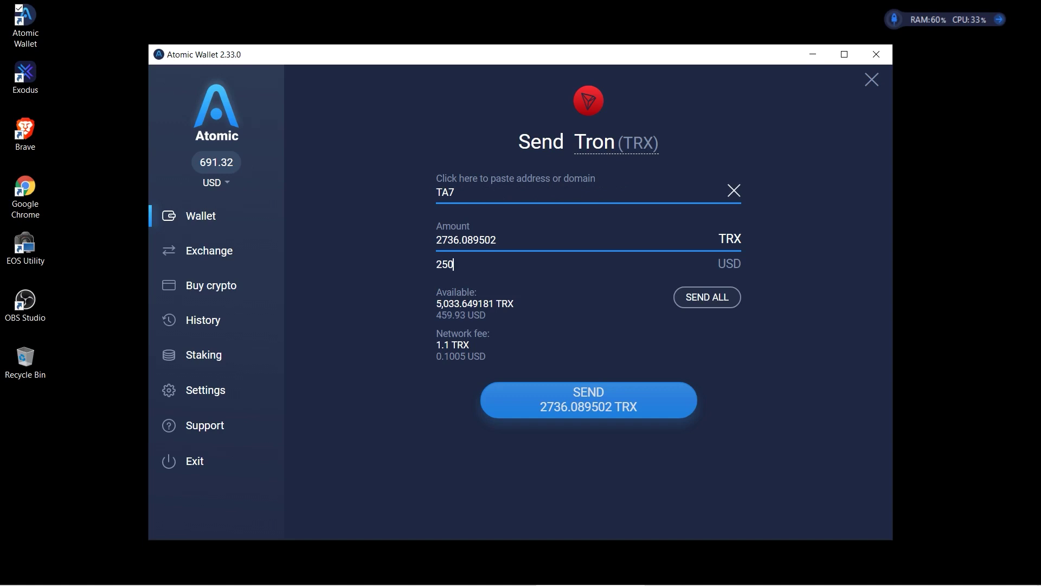
click(588, 400)
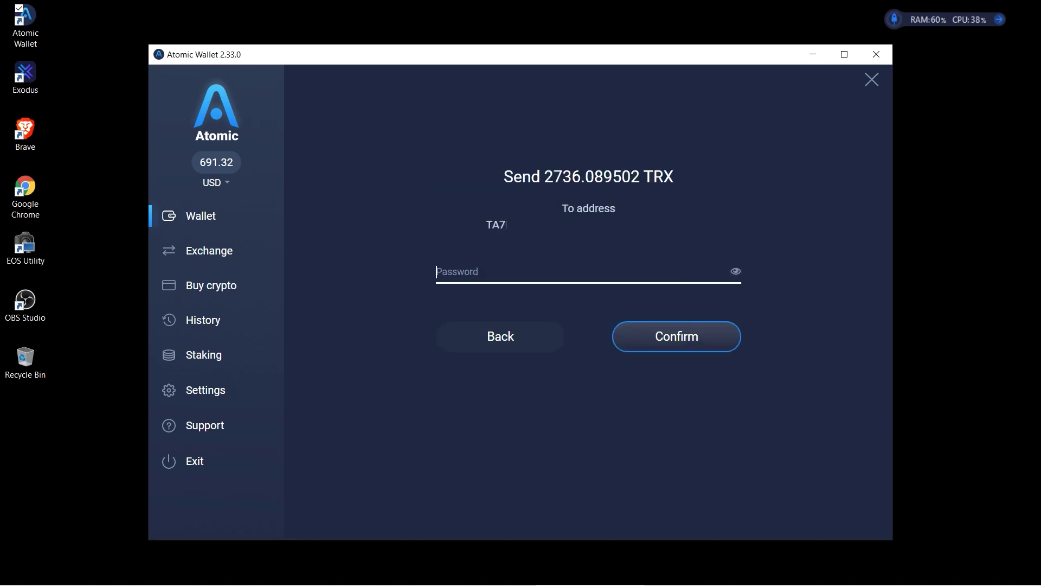
text(•••••)
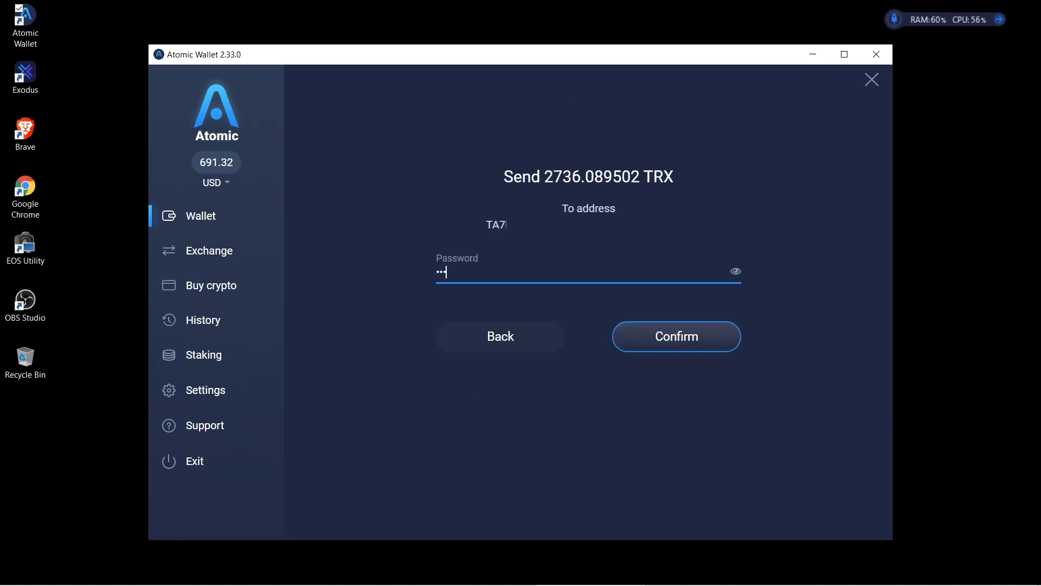
text(•••••)
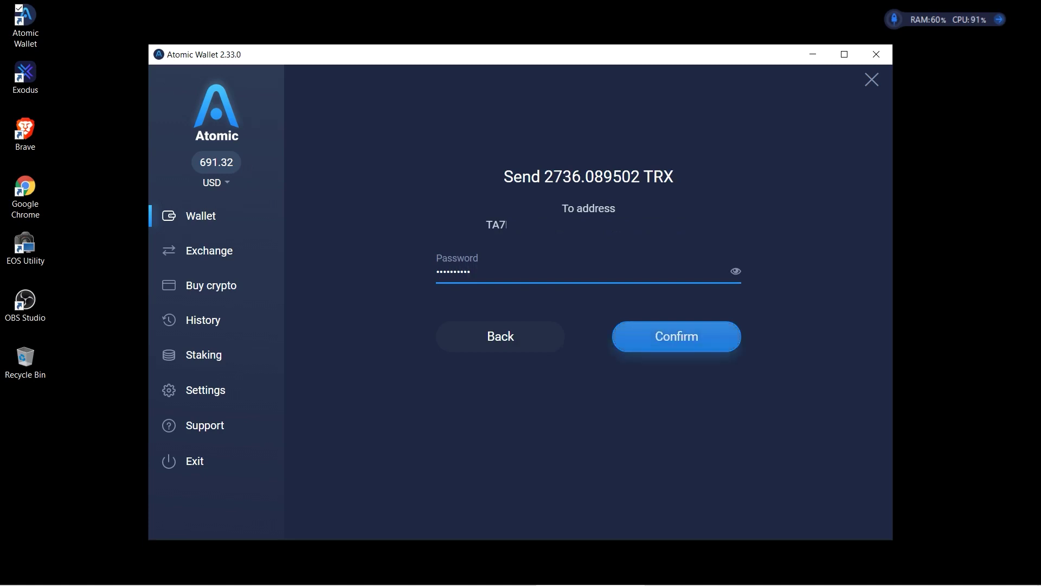
key(Return)
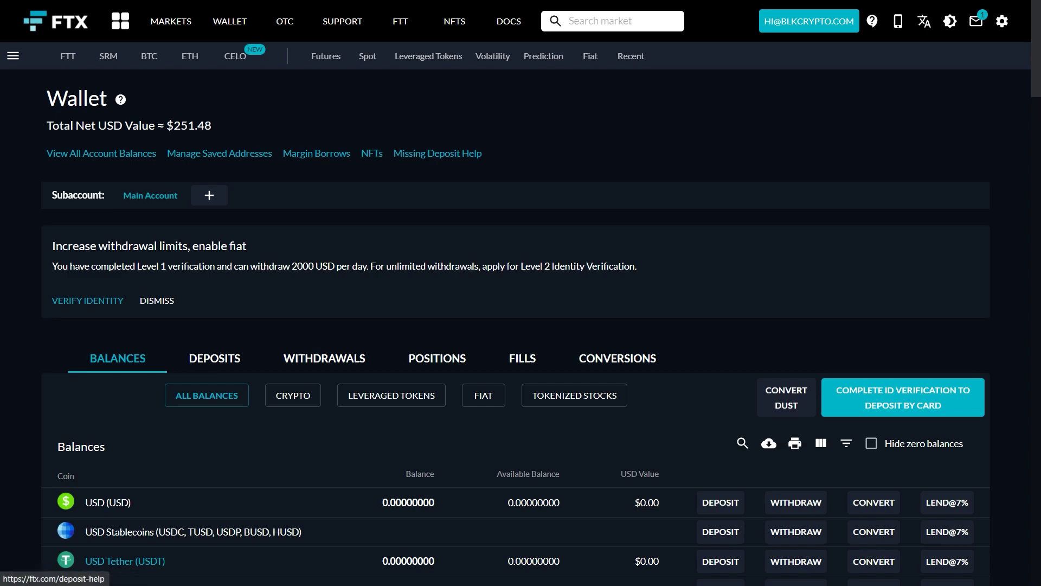
Find TRON in the FTX wallet balances and examine which currencies its convert dialog offers as the target coin
scroll(380, 290, down, 5)
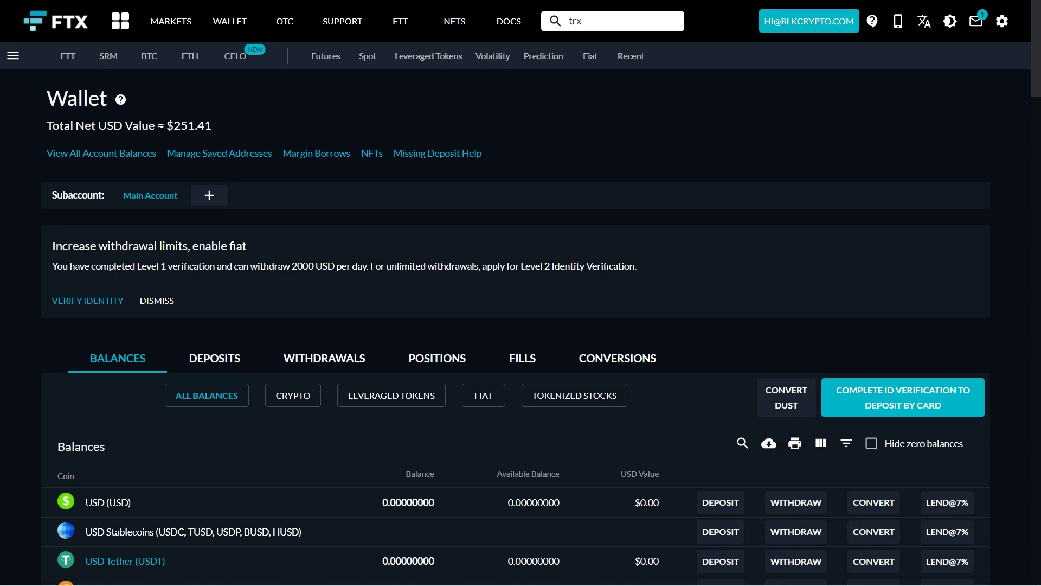
scroll(515, 325, down, 7)
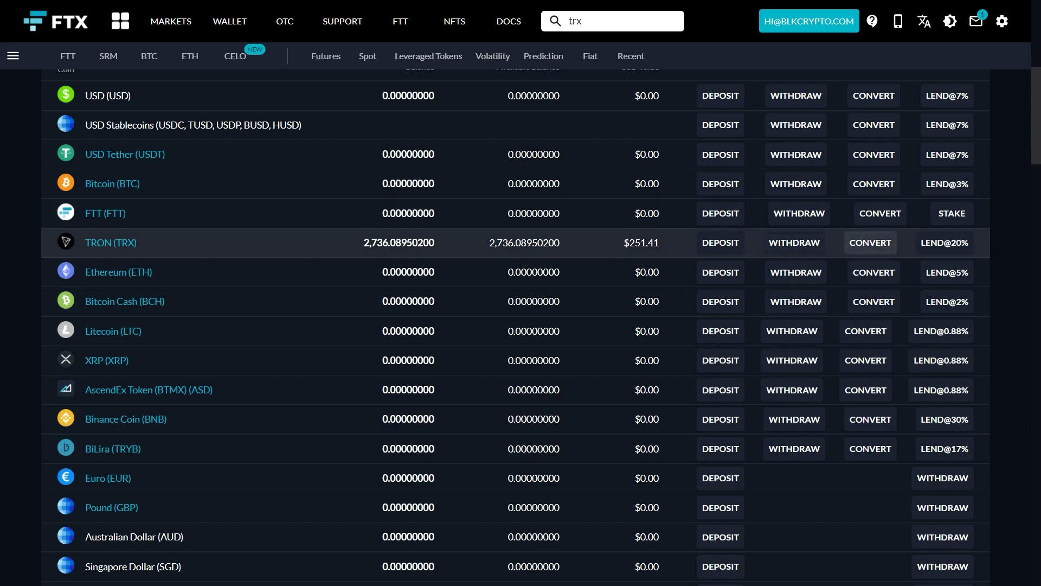
click(870, 243)
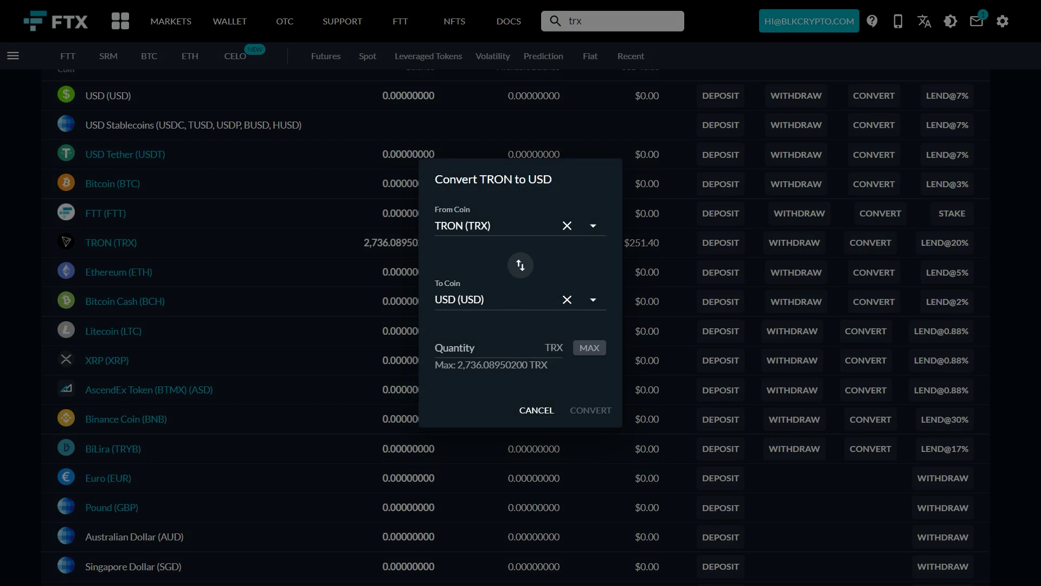
click(593, 299)
scroll(518, 388, down, 10)
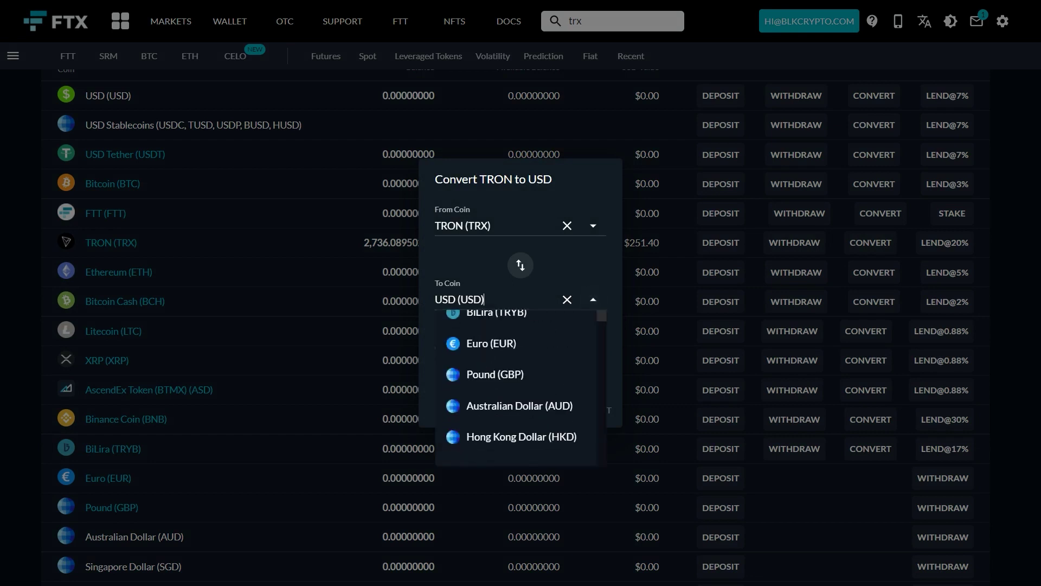
scroll(518, 388, up, 3)
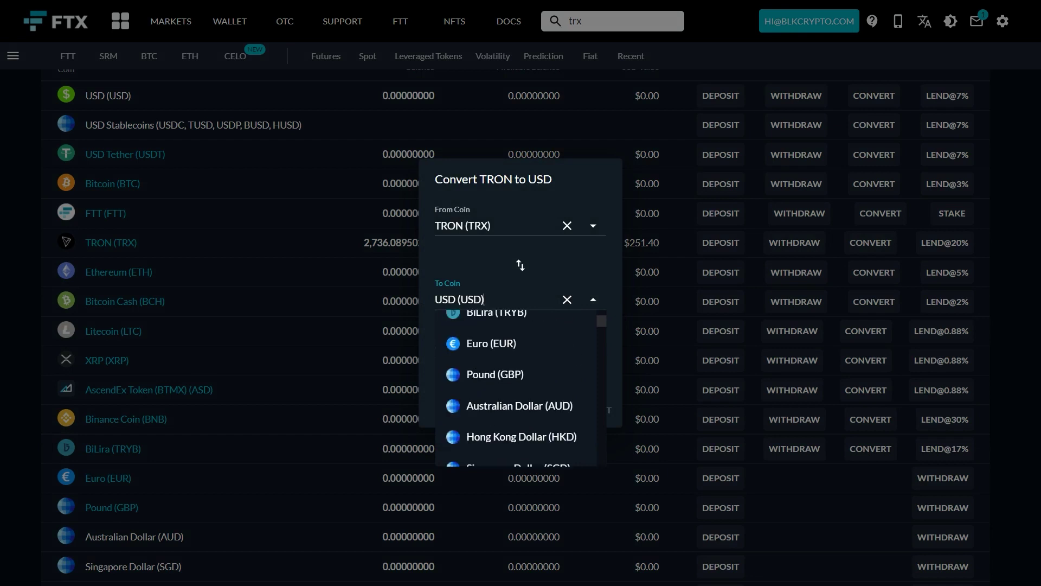
click(594, 300)
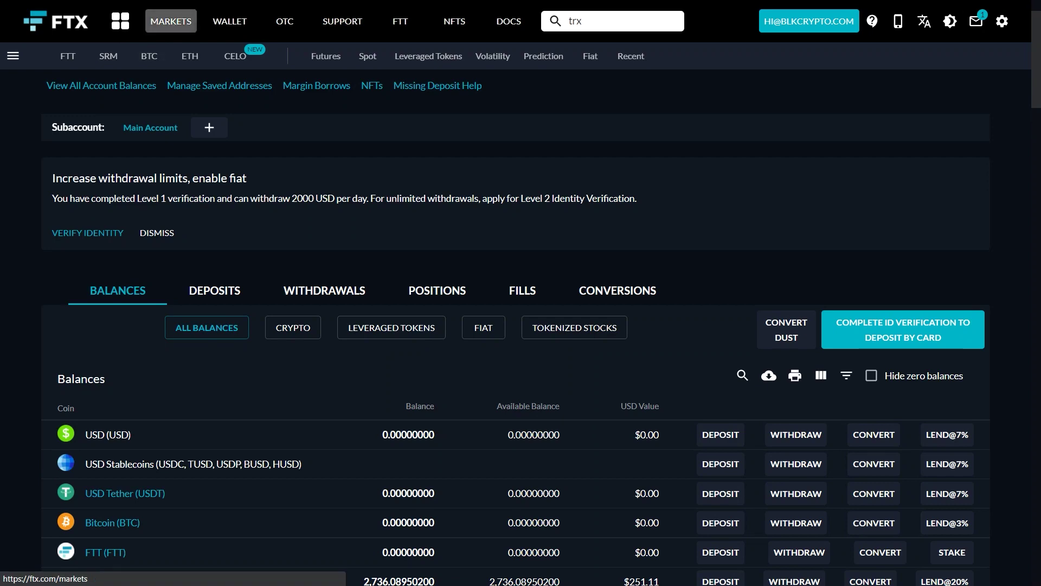
Examine the futures and spot listings on the Markets page
click(171, 21)
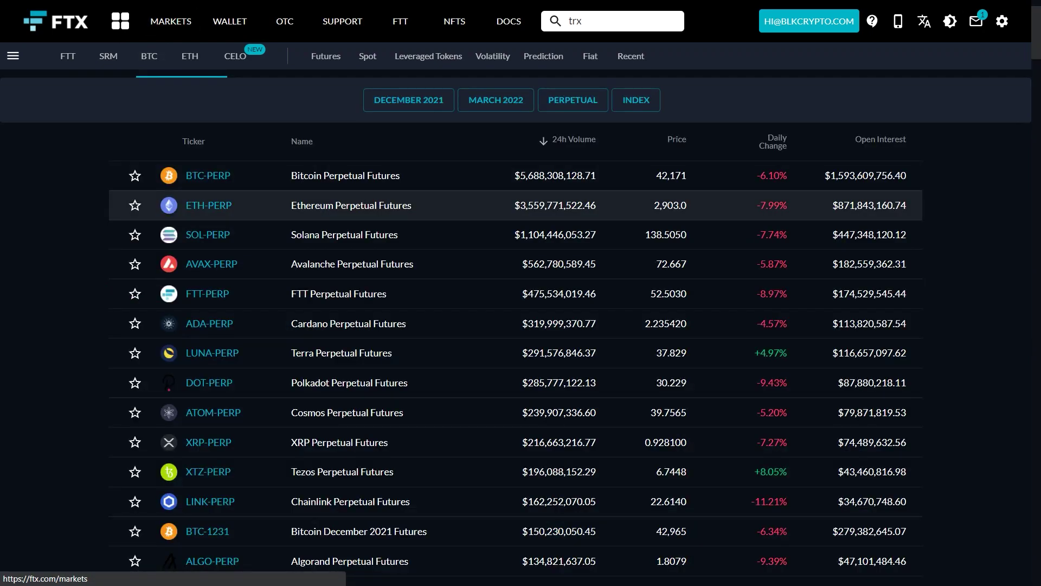
scroll(515, 228, down, 6)
scroll(515, 227, up, 2)
scroll(515, 314, up, 5)
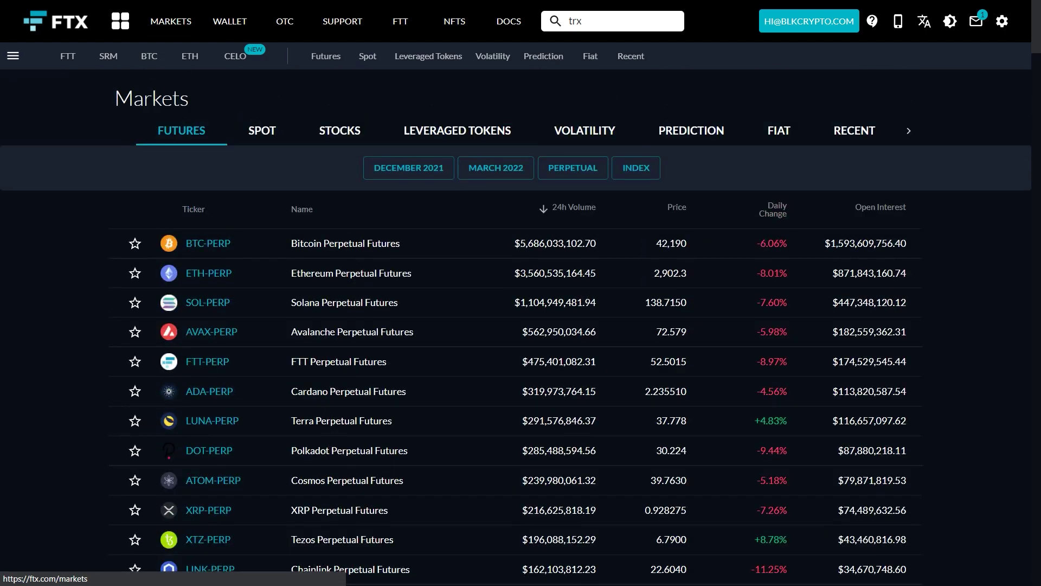
click(262, 130)
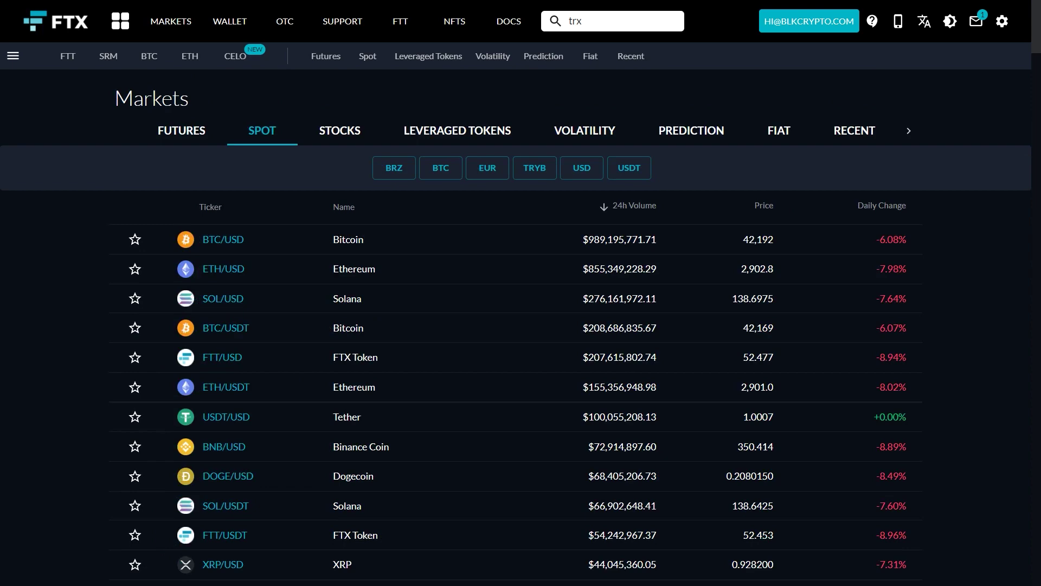
scroll(516, 326, down, 12)
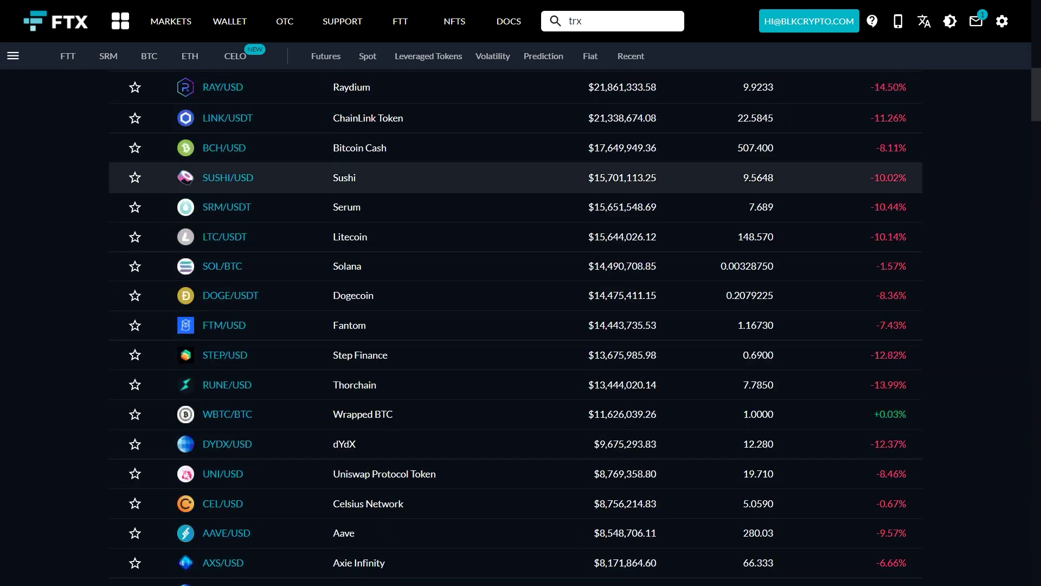
scroll(515, 325, up, 12)
scroll(515, 326, up, 1)
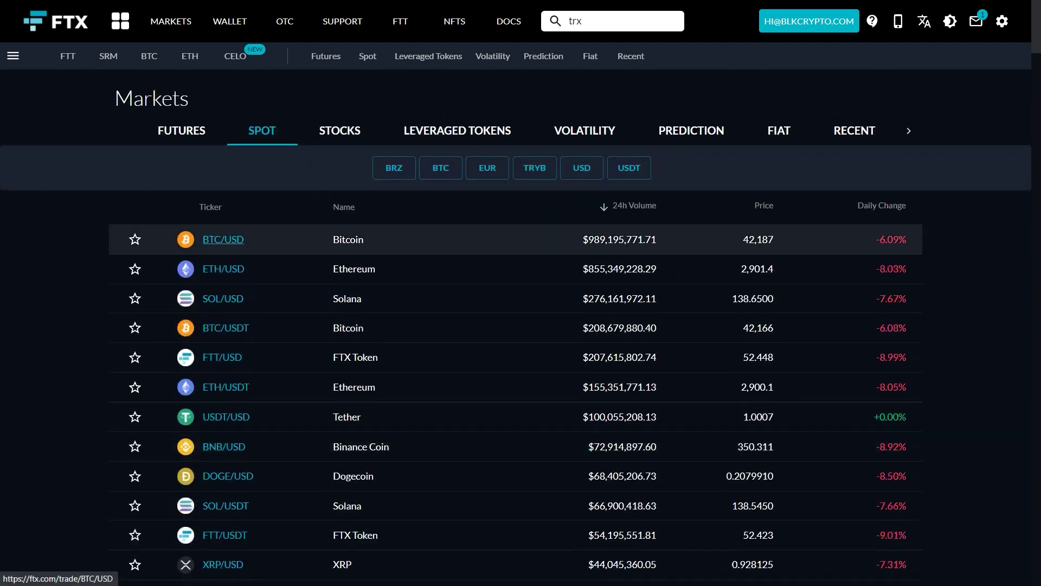
scroll(515, 326, down, 3)
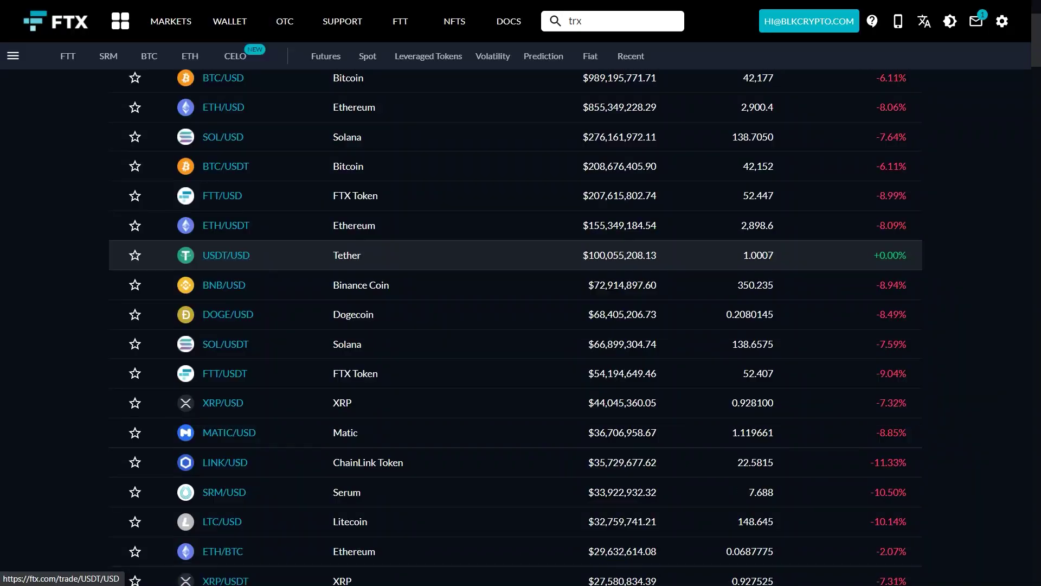
scroll(520, 254, up, 3)
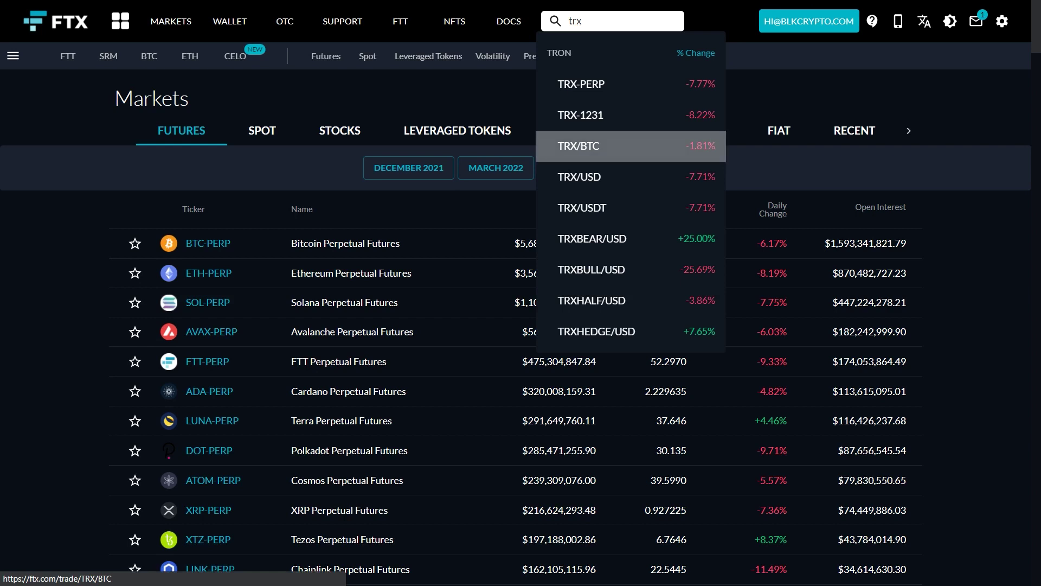
Open the TRX/BTC market from the trx search results and set its order form to selling TRX
click(579, 146)
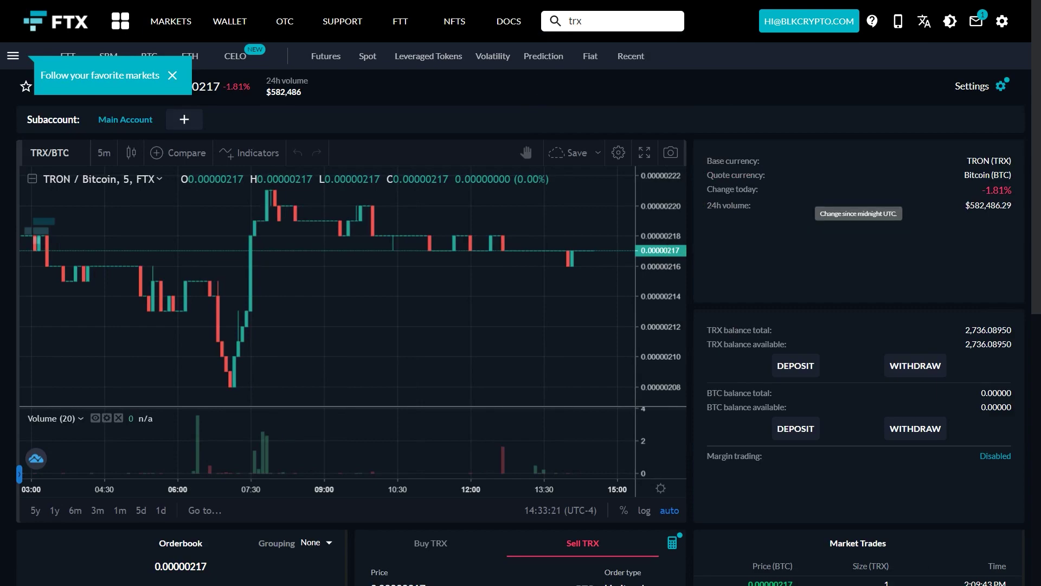
scroll(858, 207, down, 5)
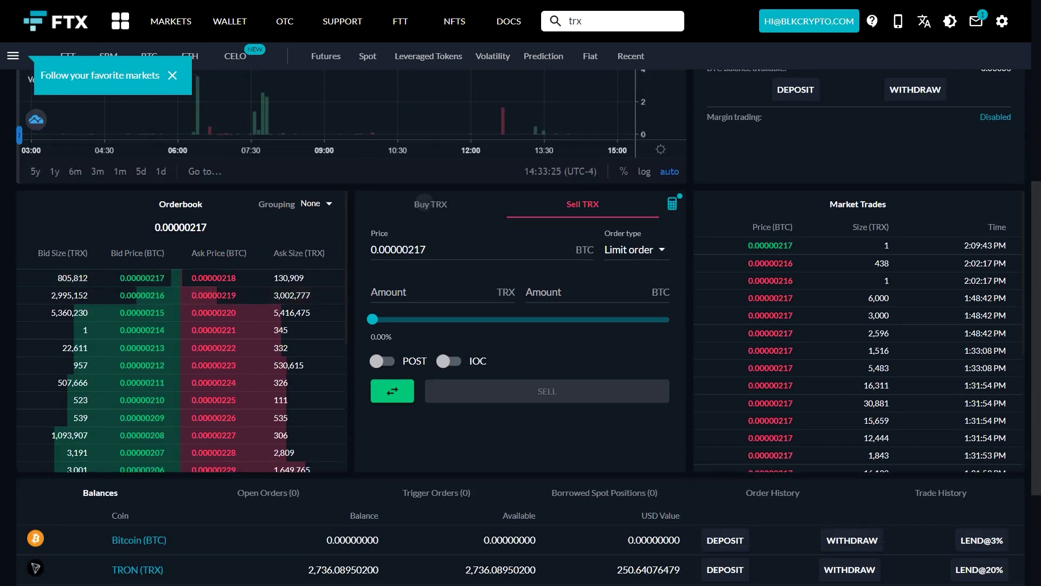
click(425, 204)
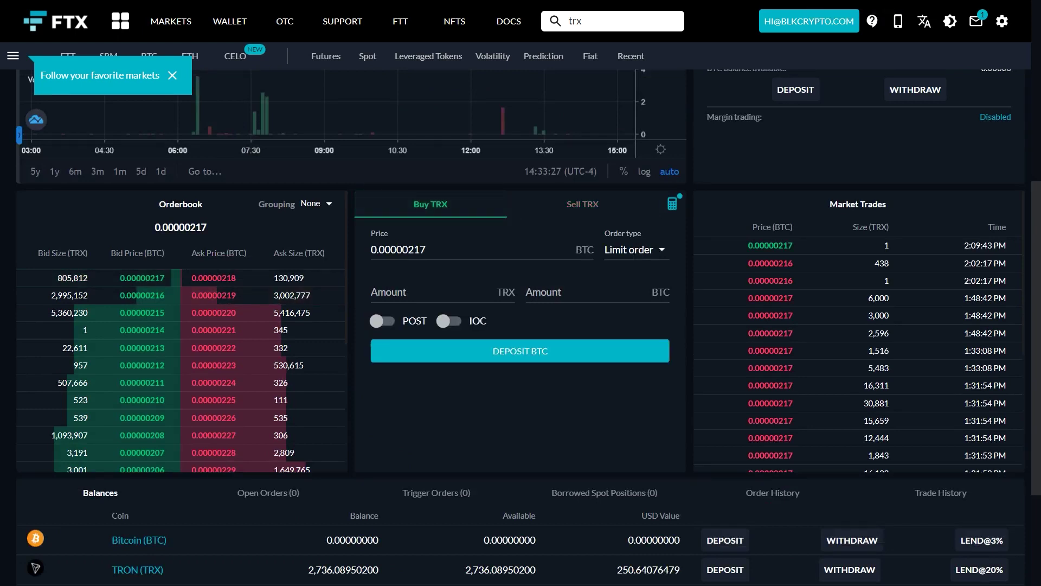
click(583, 204)
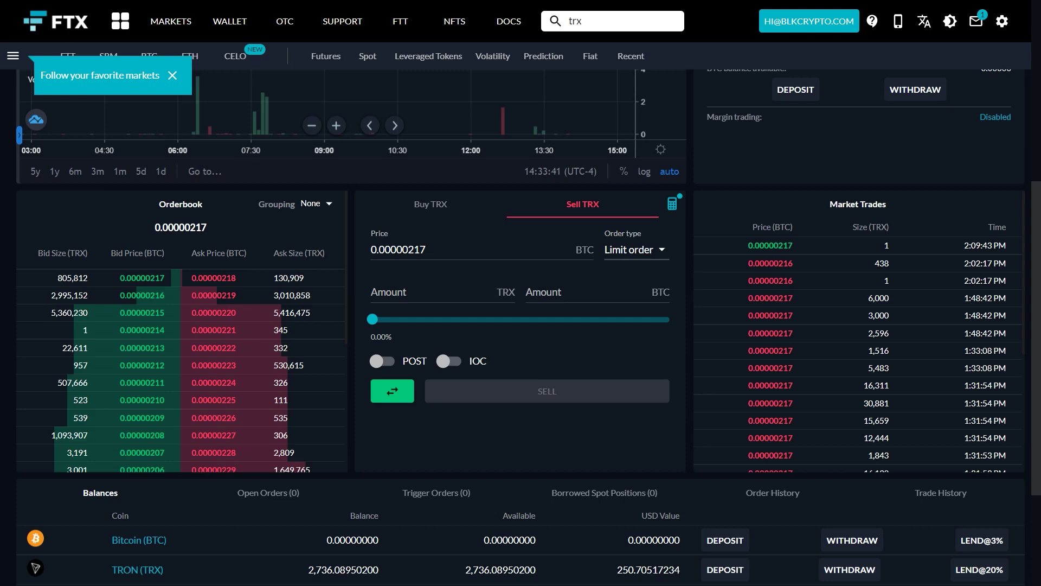
Place a market order selling 284 TRX, about 10.40% of the balance, for BTC
click(634, 249)
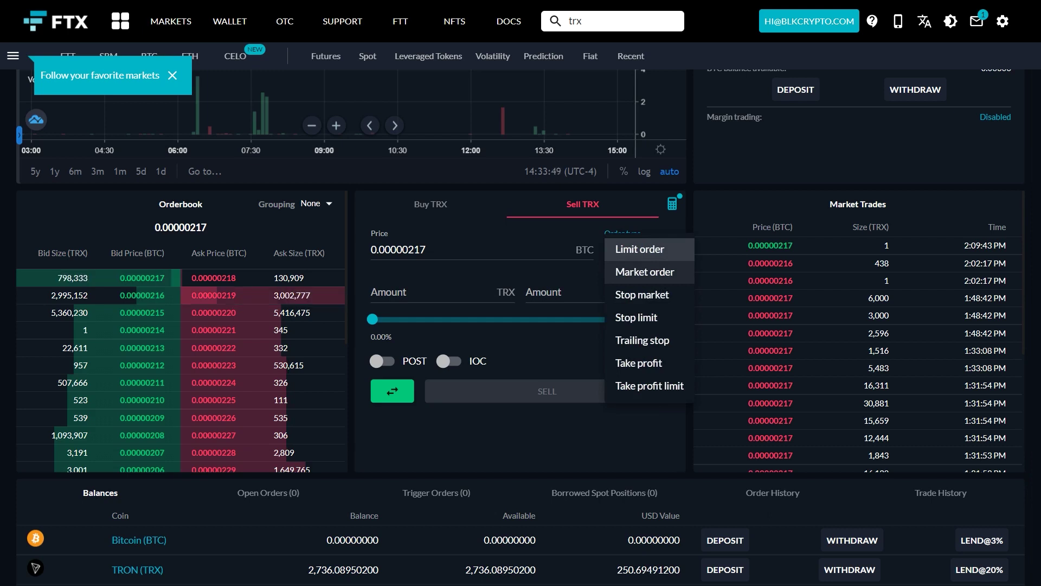
click(645, 272)
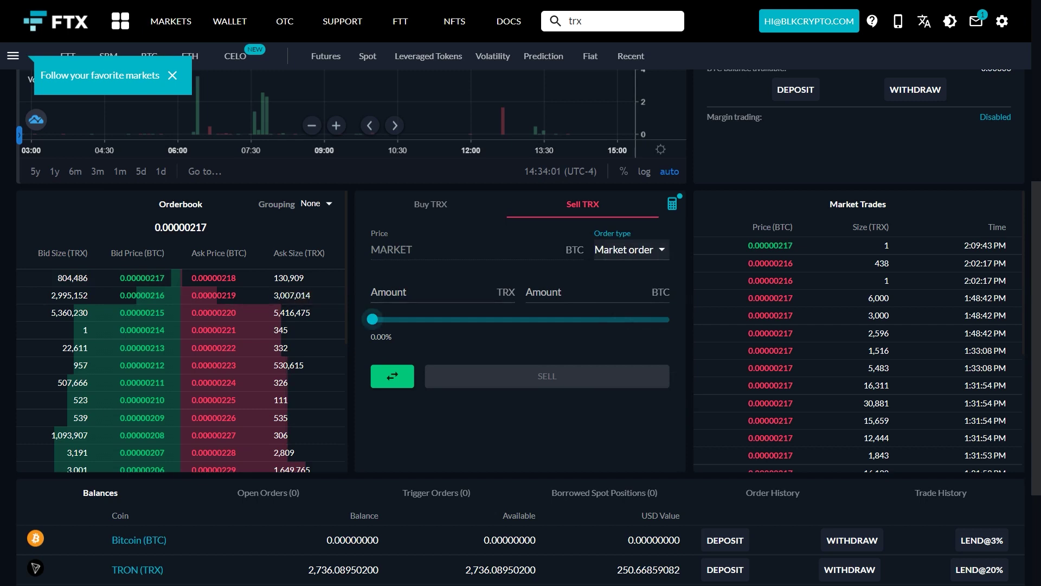
drag(372, 319, 403, 319)
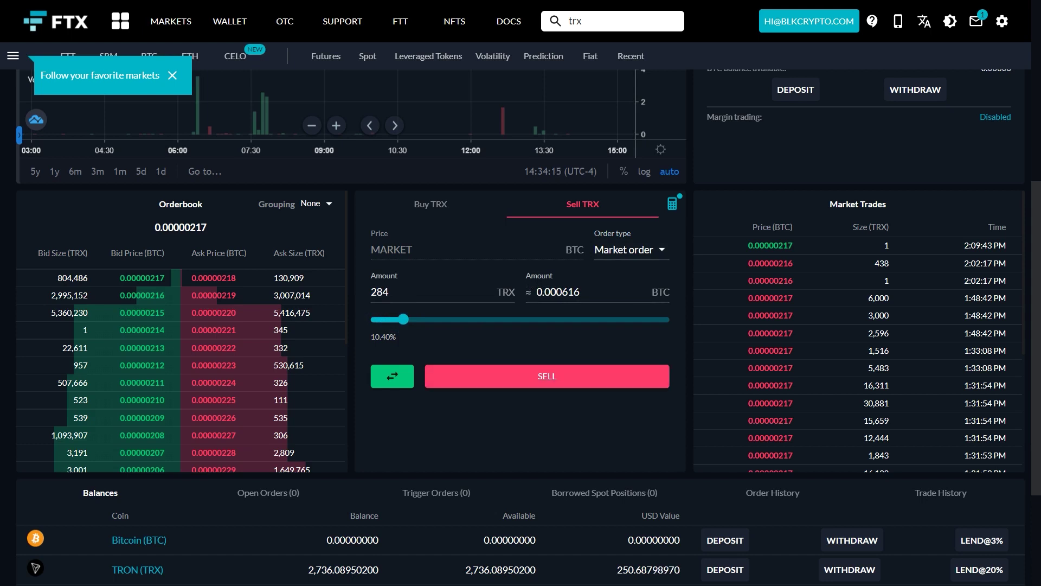
click(547, 376)
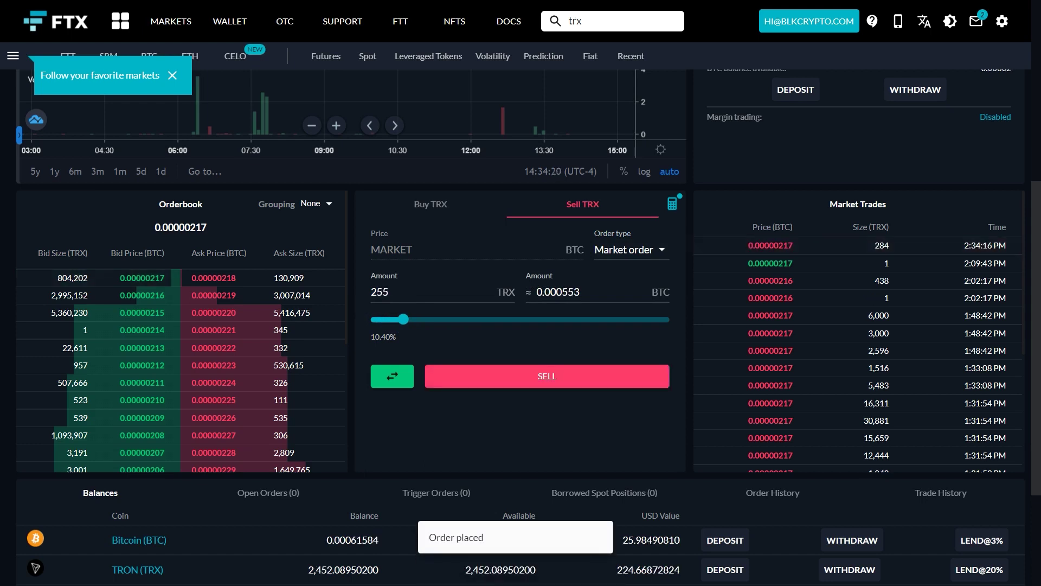
Review the Bitcoin and TRON balances on the TRX/BTC trading page and in the wallet
scroll(520, 293, down, 3)
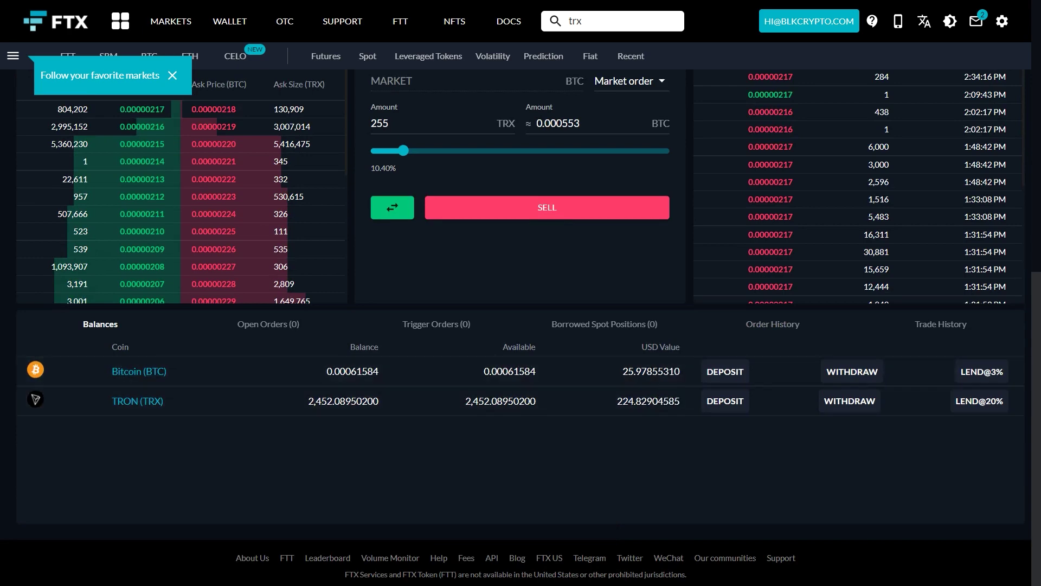
scroll(520, 337, up, 7)
scroll(521, 337, down, 6)
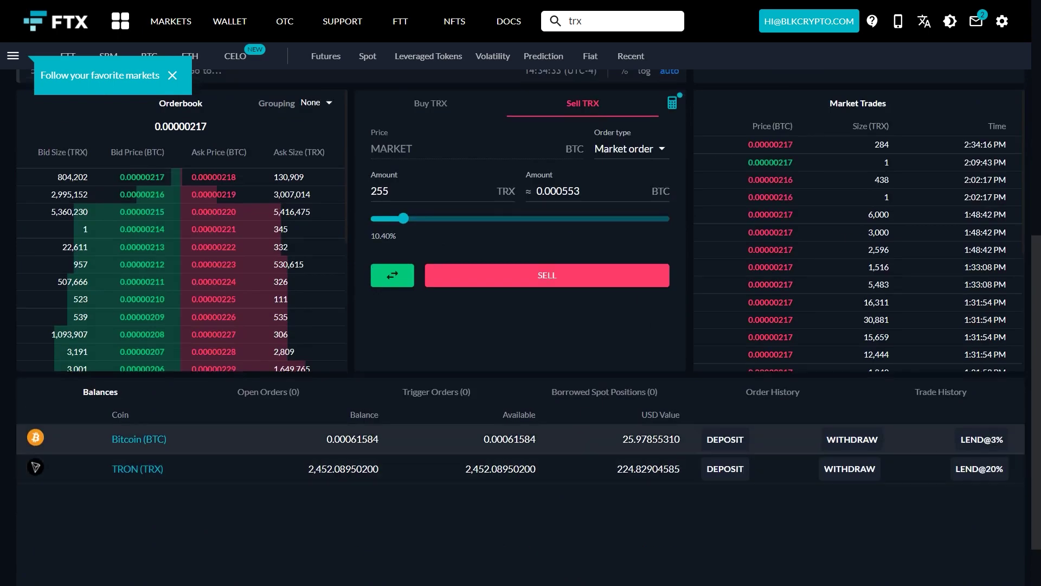
scroll(320, 255, up, 8)
scroll(320, 255, up, 2)
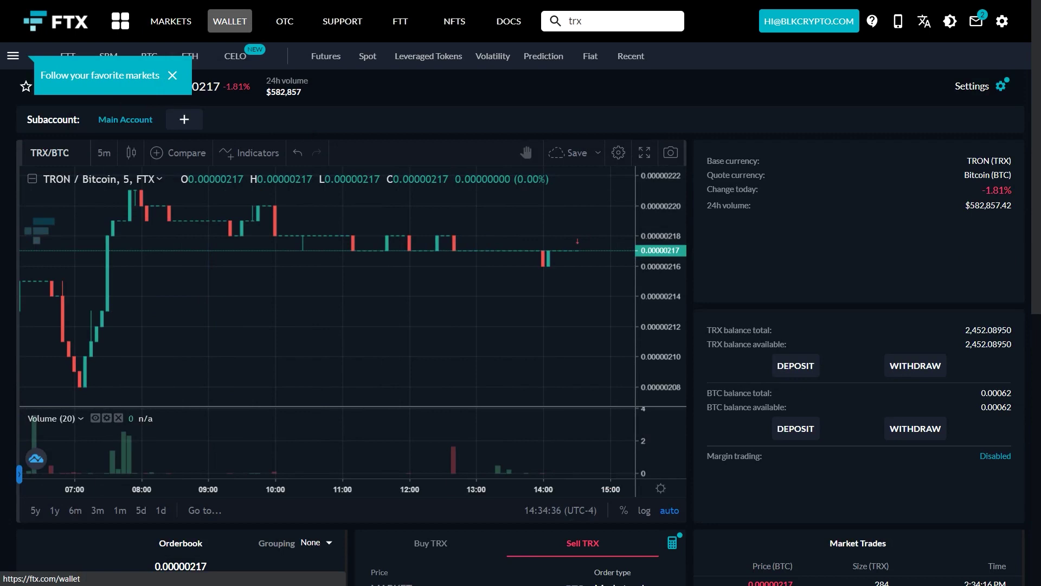
click(230, 21)
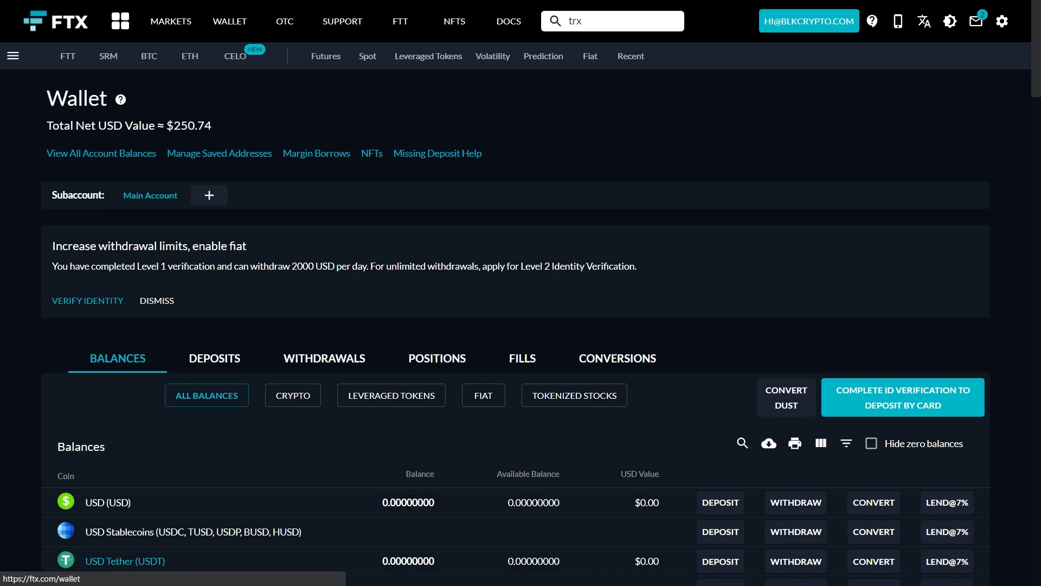
scroll(521, 325, down, 6)
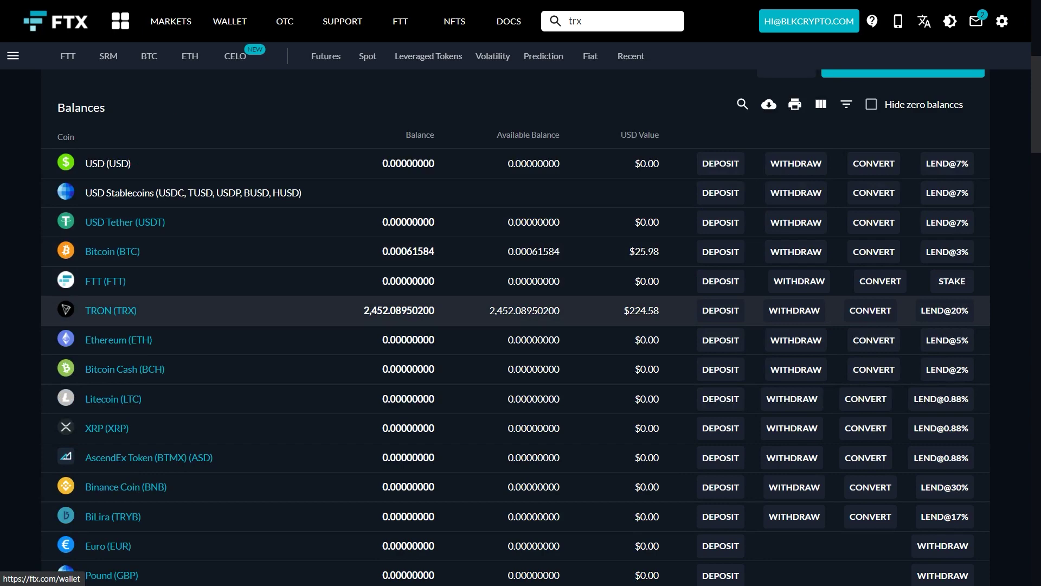
scroll(515, 325, up, 5)
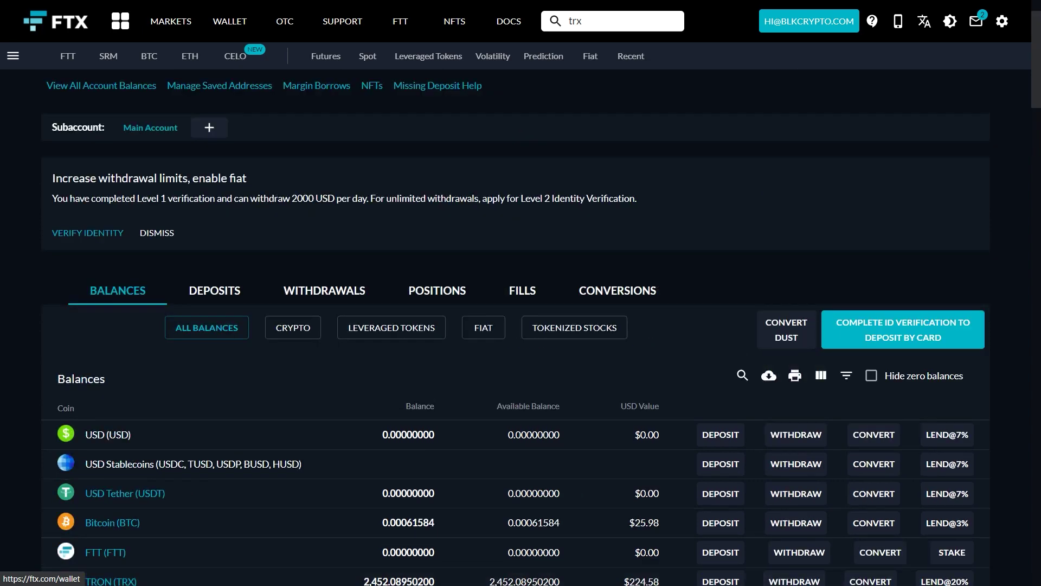